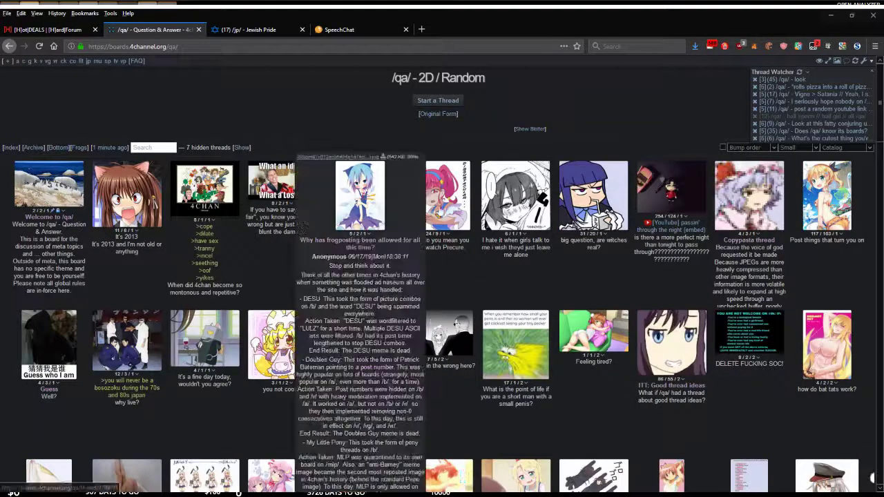
# Open the BIG FLUFFER thread, close a post's options menu, then return to the /qa/ catalog.
pyautogui.click(360, 342)
pyautogui.click(288, 214)
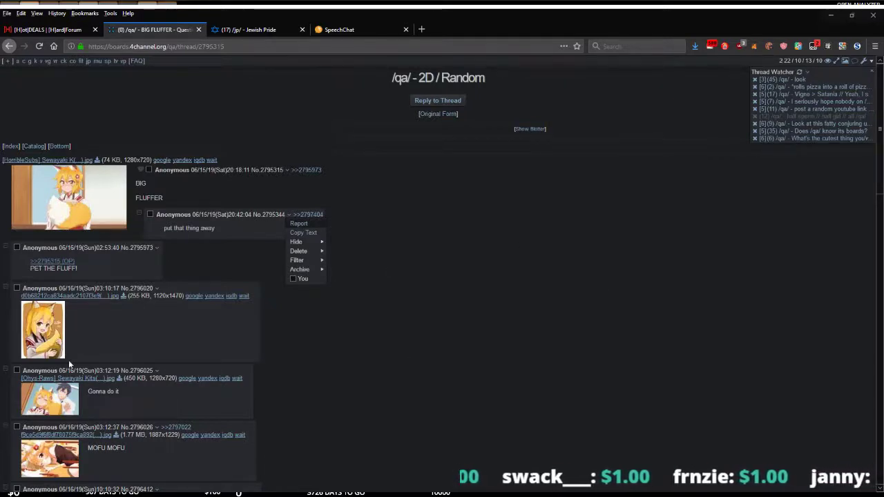
pyautogui.click(292, 359)
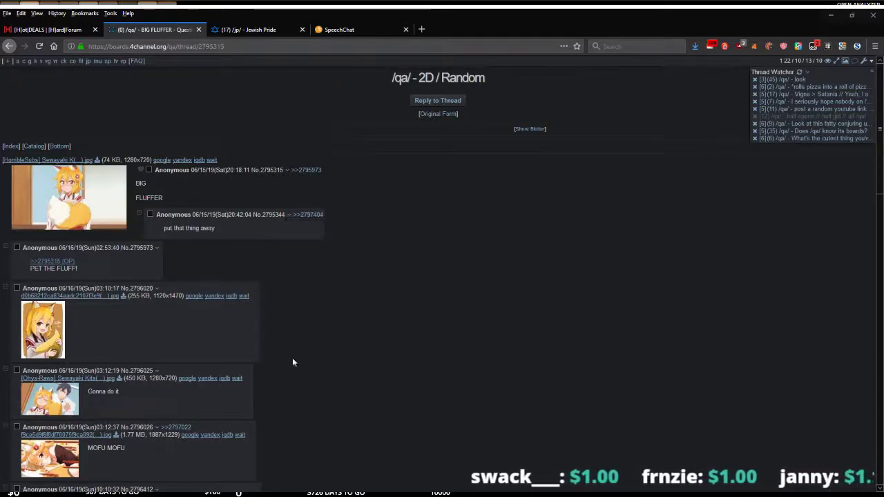
pyautogui.hotkey('alt', 'Left')
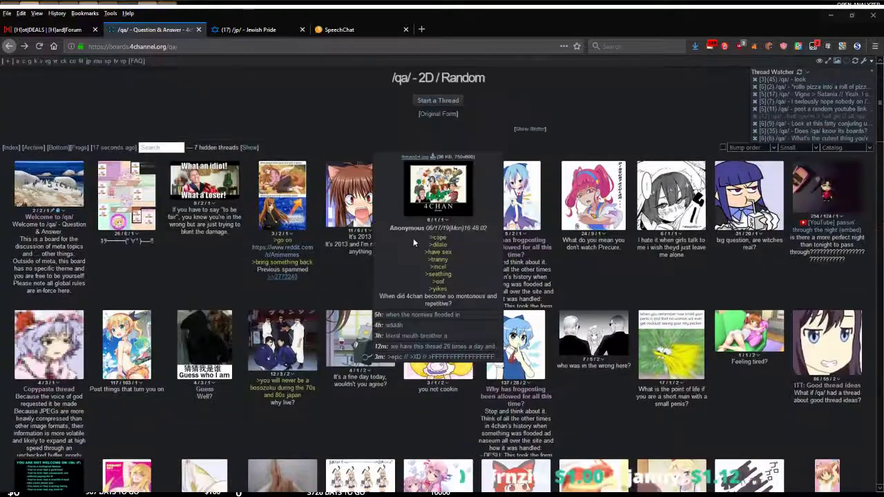